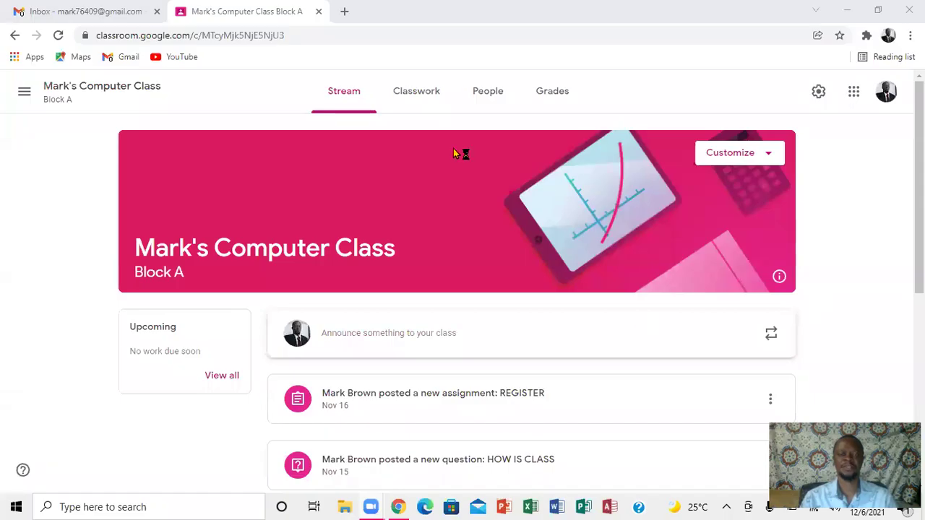
Go to Classwork and expand the 'Purchasing a new computer' assignment to show its PowerPoint attachment
left_click(417, 92)
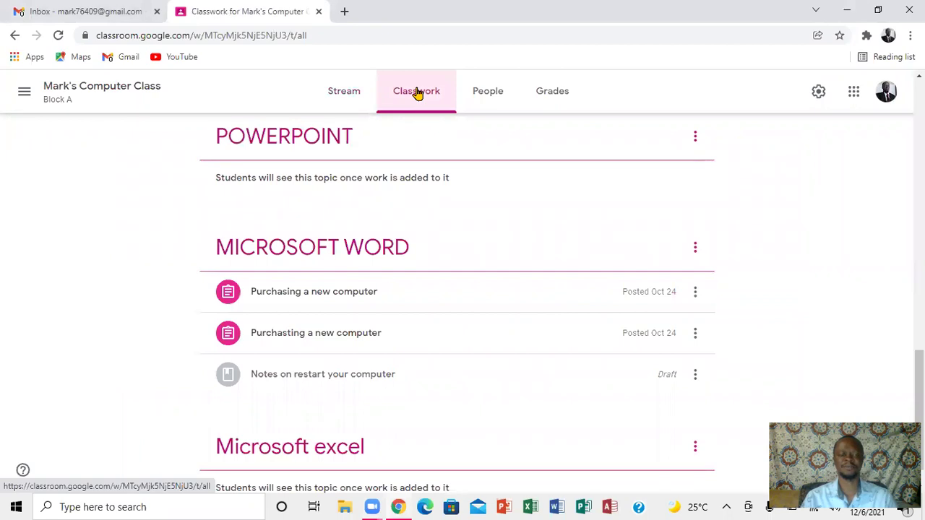
left_click(306, 292)
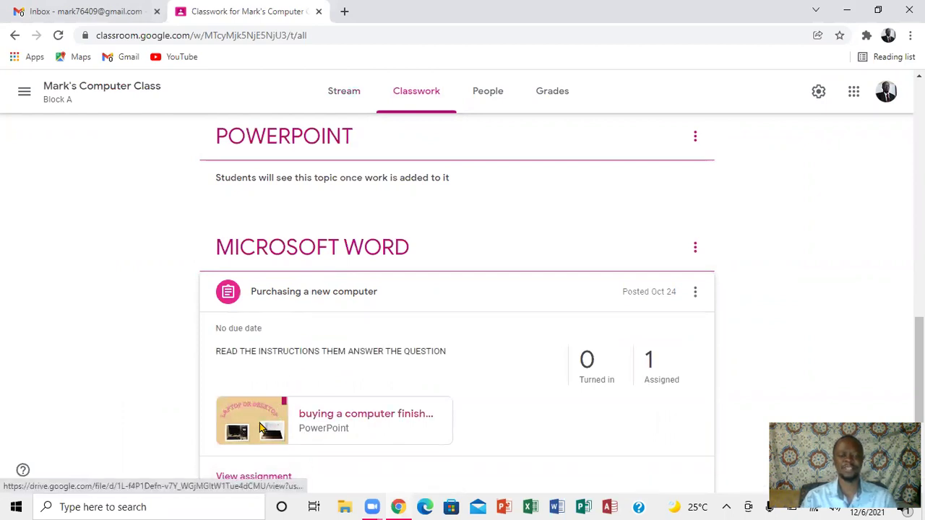
Preview the buying a computer finish.pptx attachment in Drive and open it as a printable PDF
left_click(261, 428)
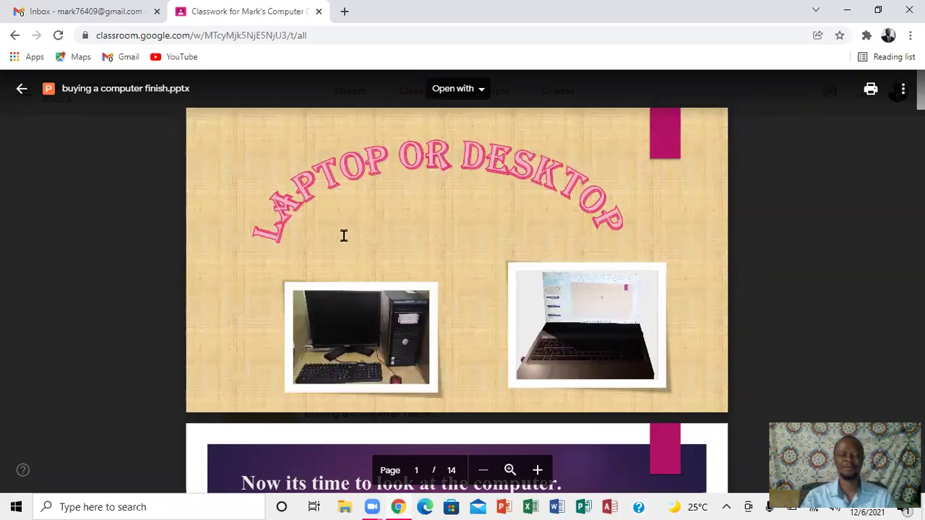
left_click(871, 91)
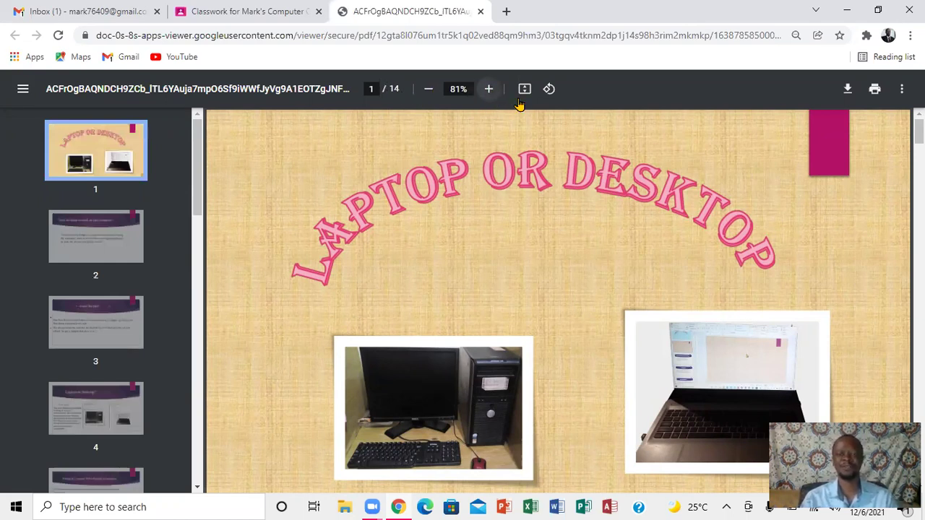
Open Chrome's Print dialog for the 14-page slides PDF from the viewer toolbar
left_click(848, 90)
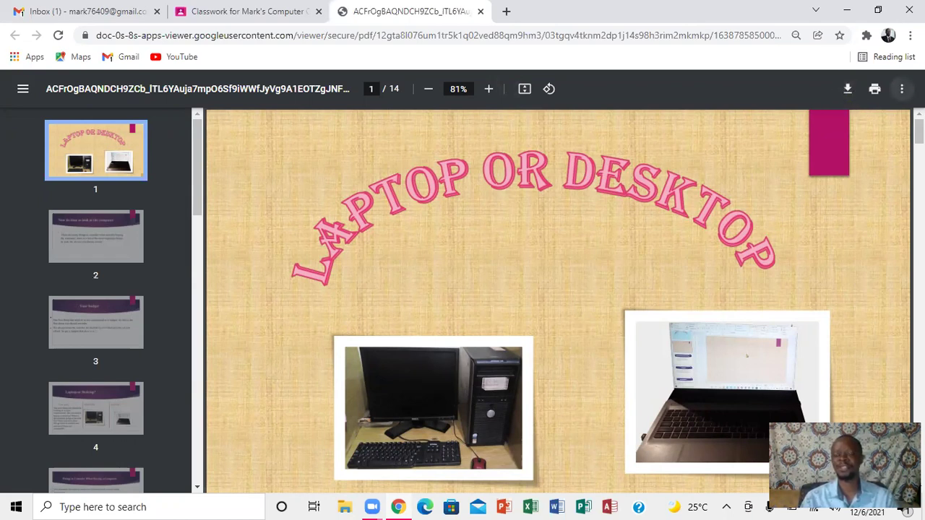
left_click(901, 89)
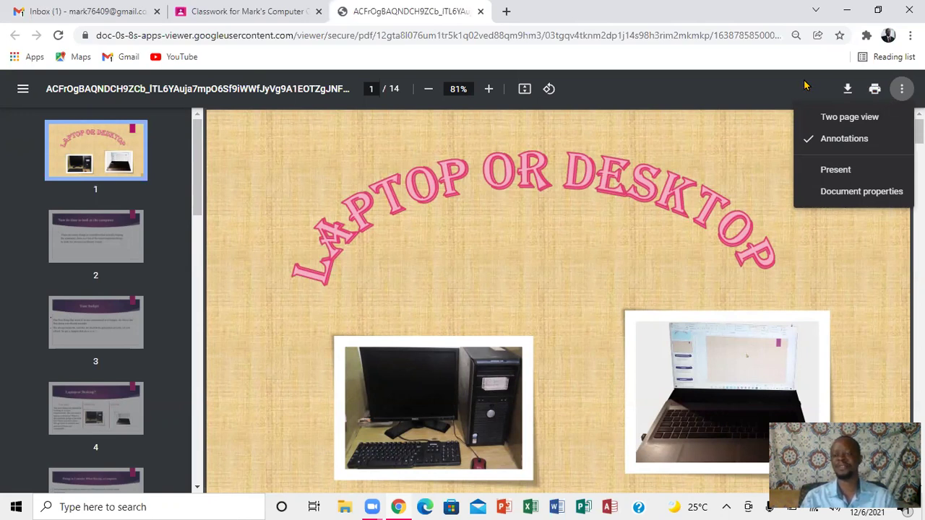
left_click(873, 97)
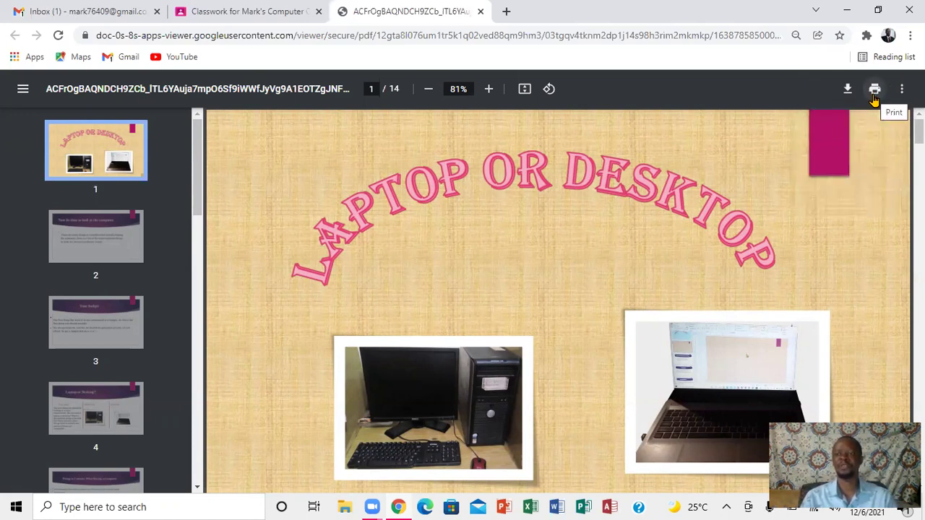
left_click(873, 97)
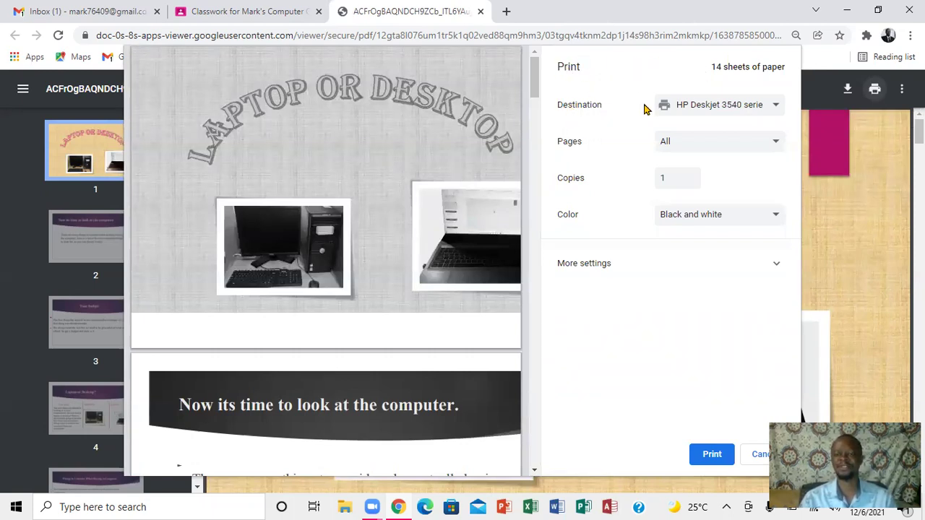
Keep HP Deskjet 3540 series as the printer and open the Pages choices
left_click(779, 106)
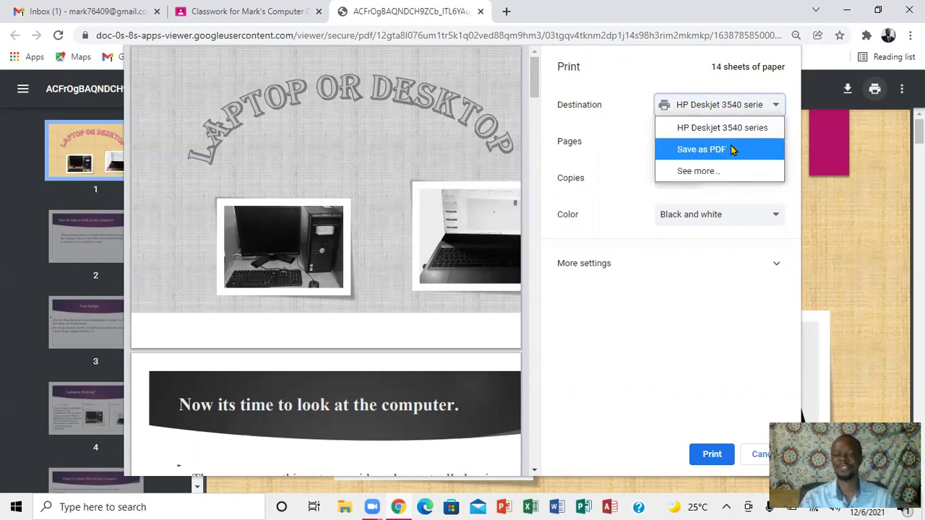
left_click(740, 108)
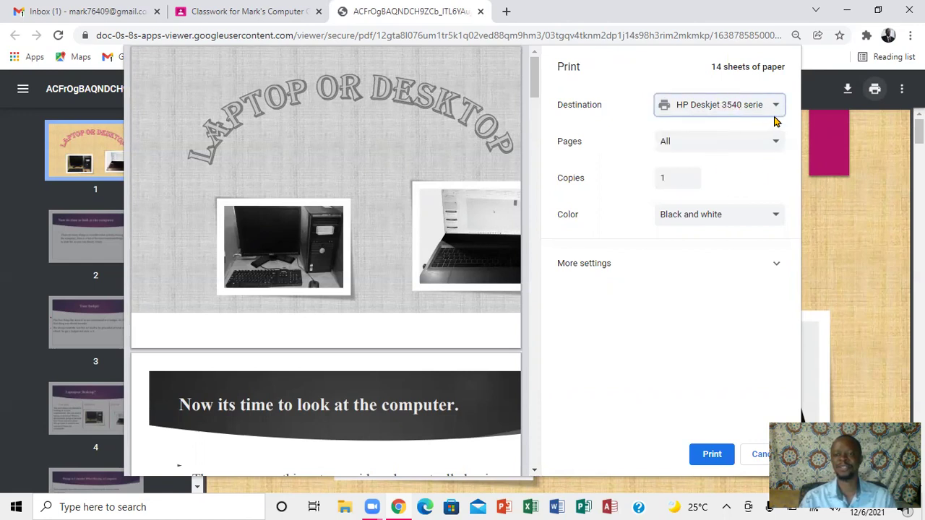
left_click(774, 111)
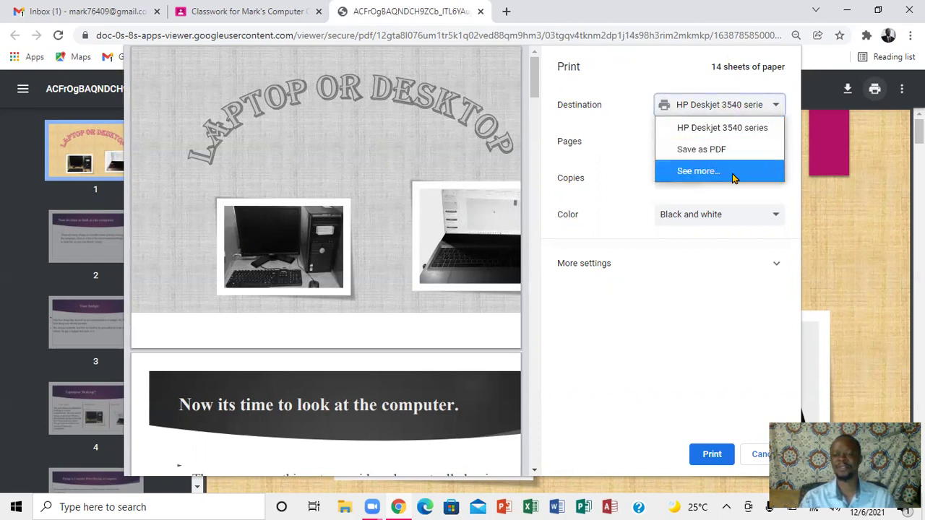
left_click(639, 97)
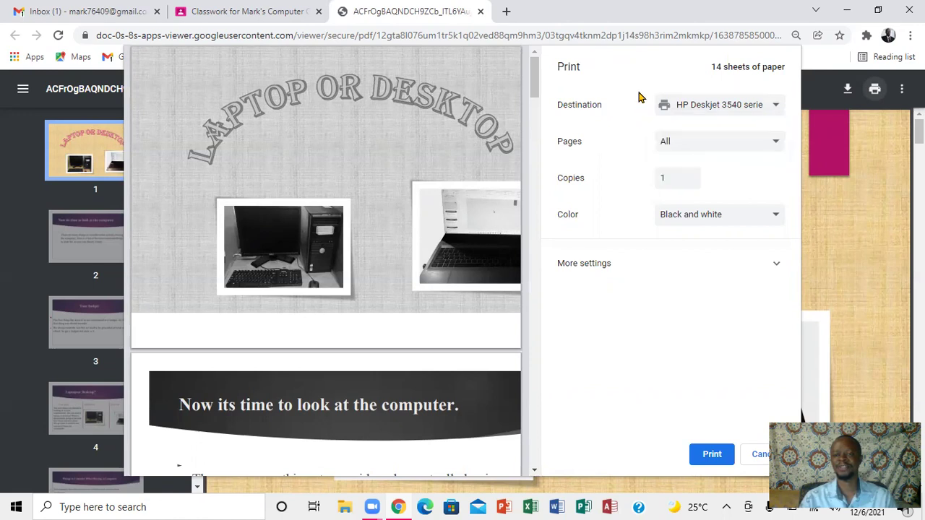
left_click(777, 143)
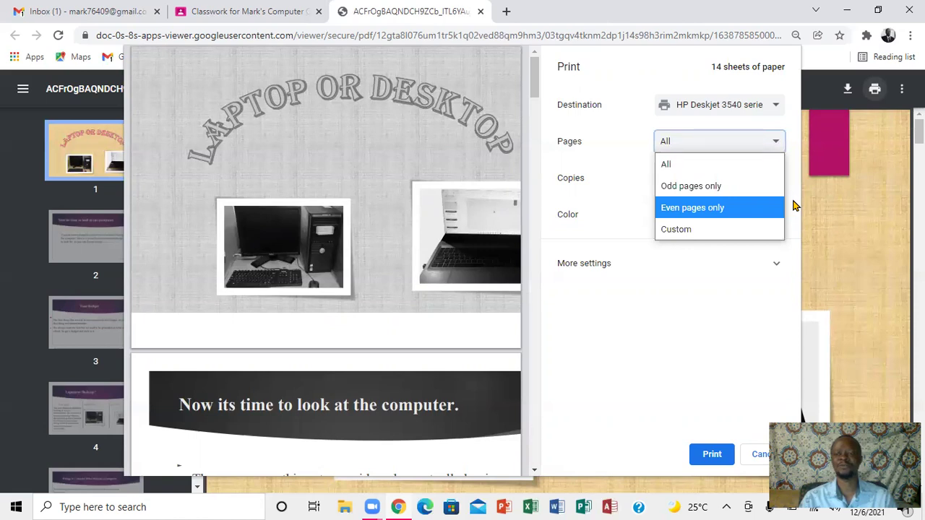
Set a Custom page range of 1-14 and keep Copies at 1
left_click(722, 230)
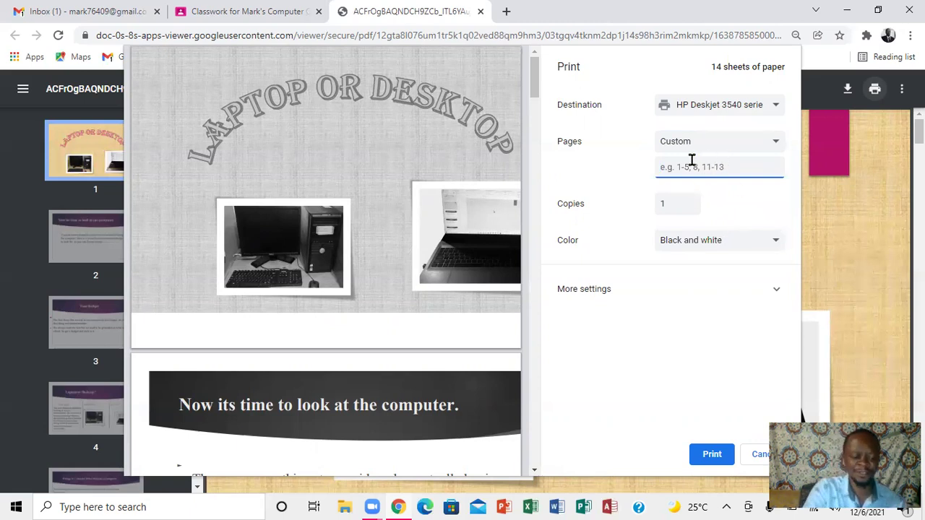
type("1")
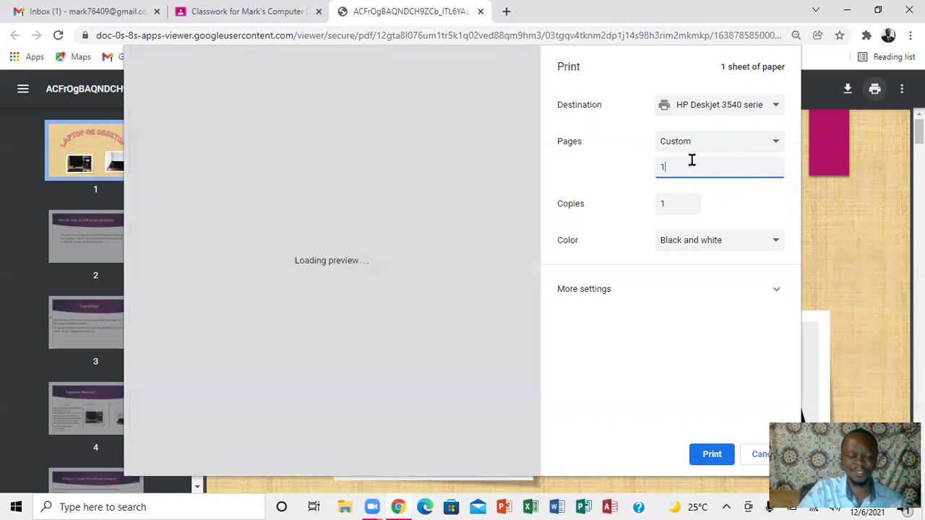
type("-9")
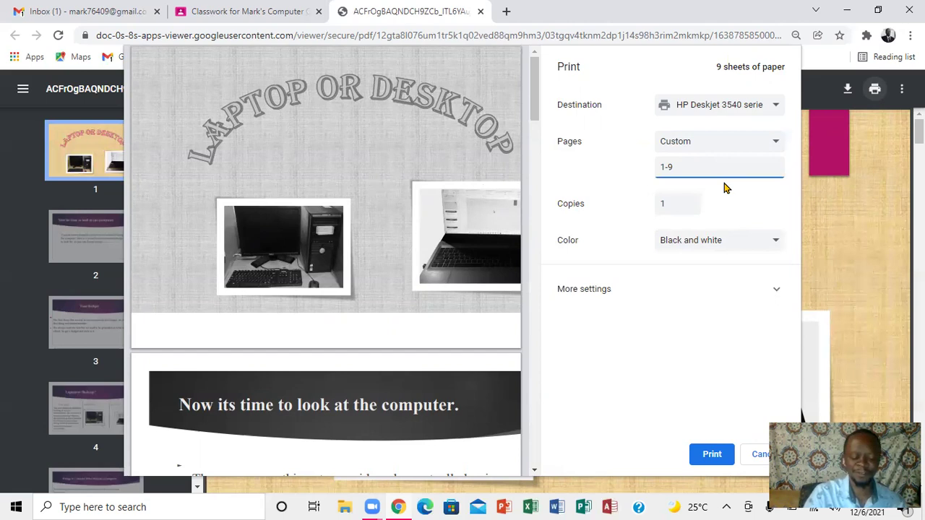
type(",")
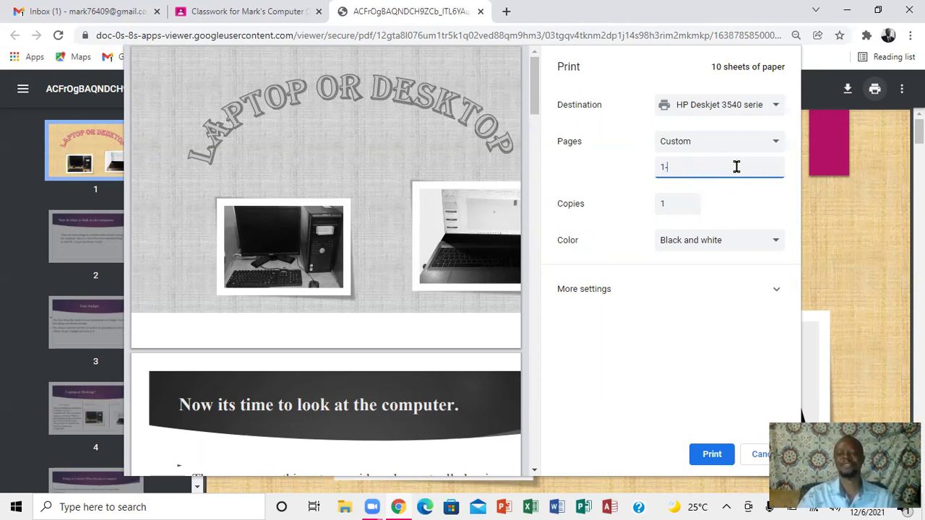
key("BackSpace")
key("BackSpace")
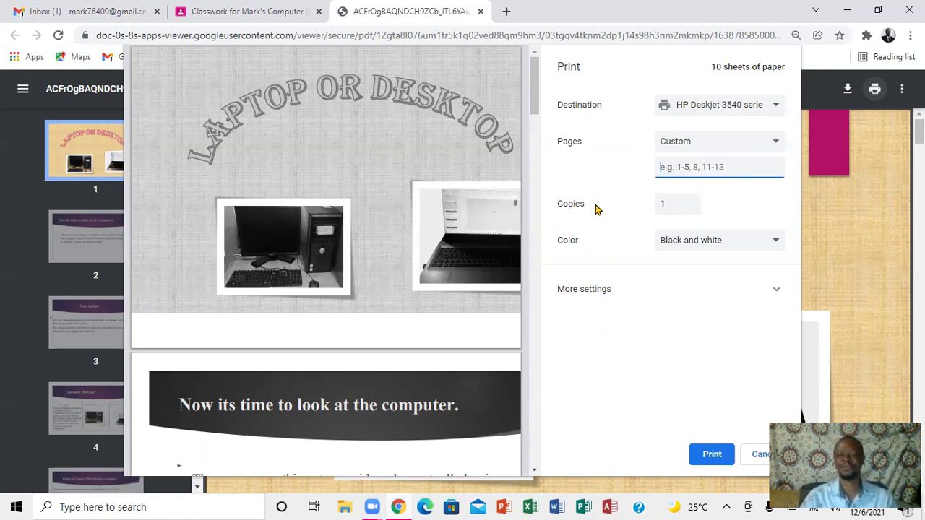
left_click(692, 204)
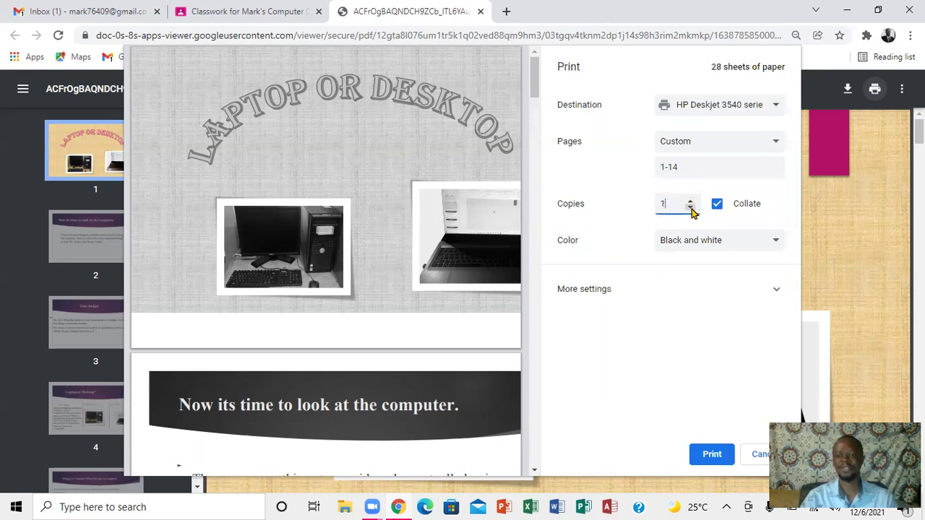
left_click(692, 210)
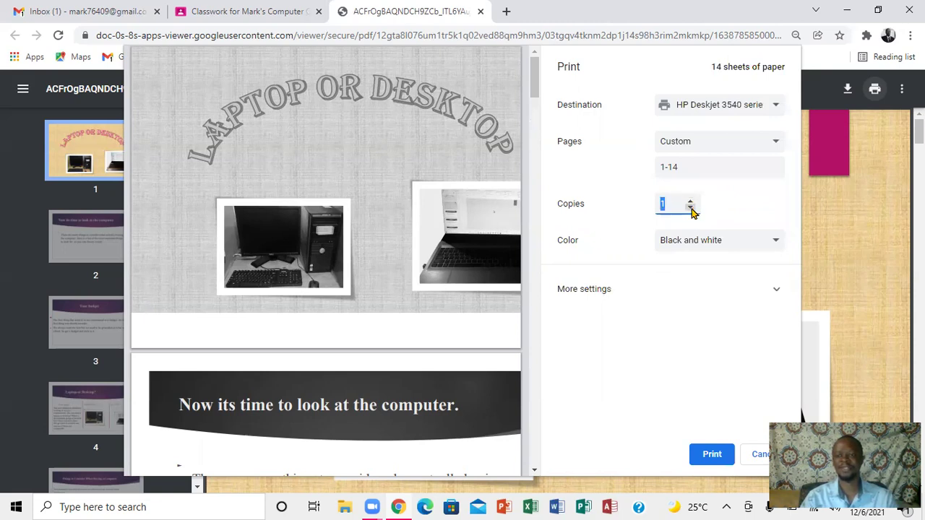
left_click(758, 202)
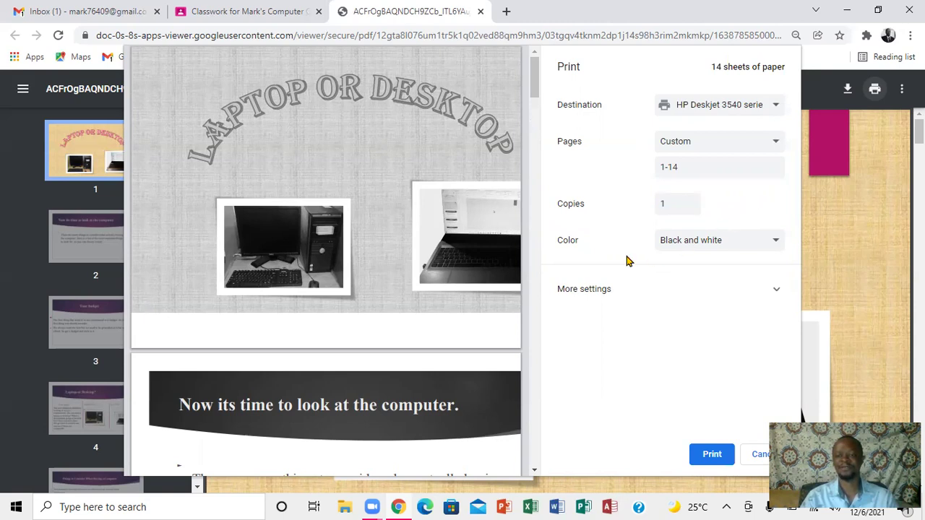
left_click(775, 242)
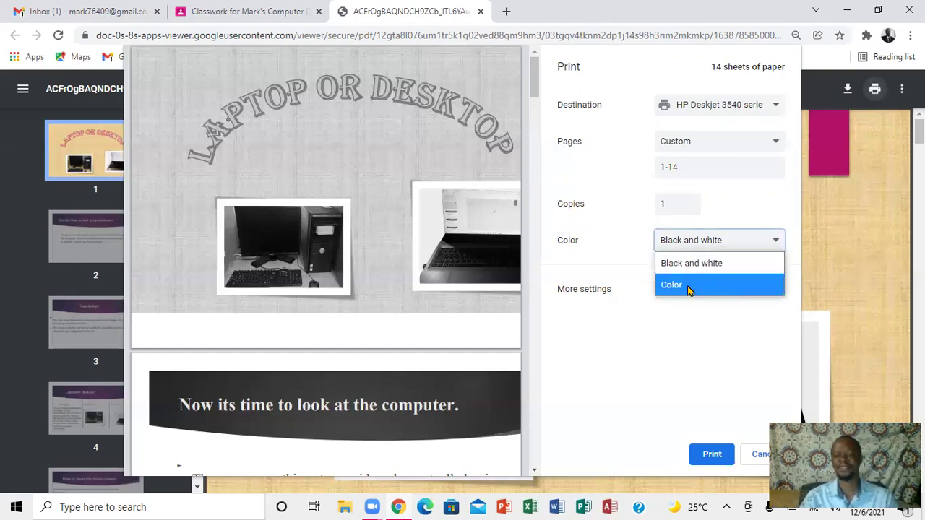
left_click(725, 281)
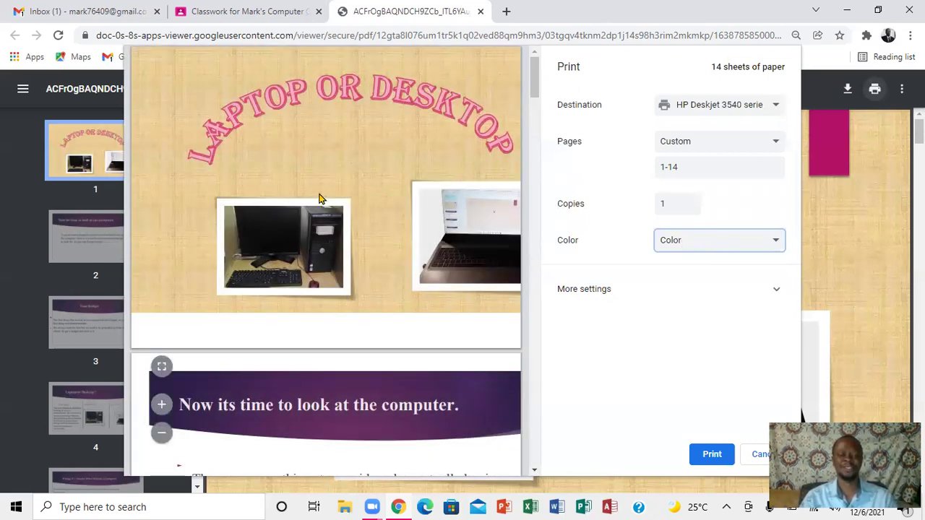
left_click(777, 246)
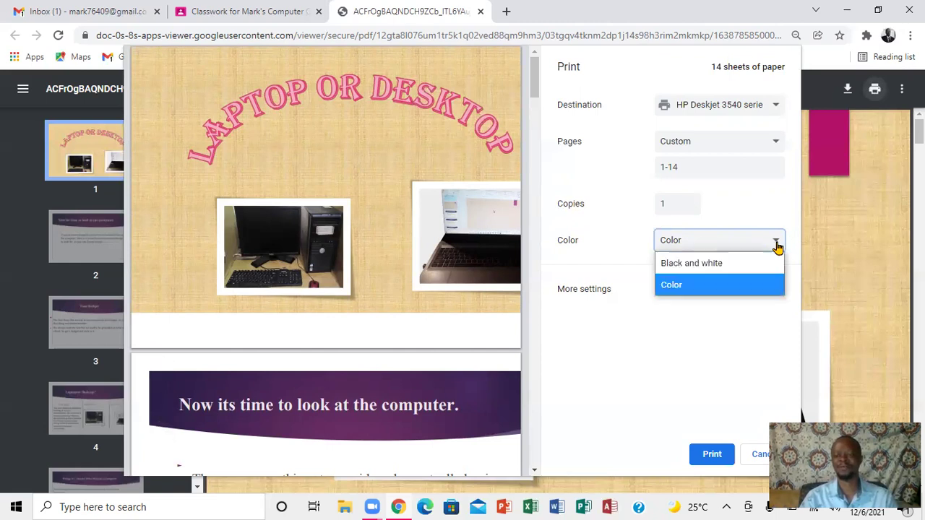
left_click(729, 265)
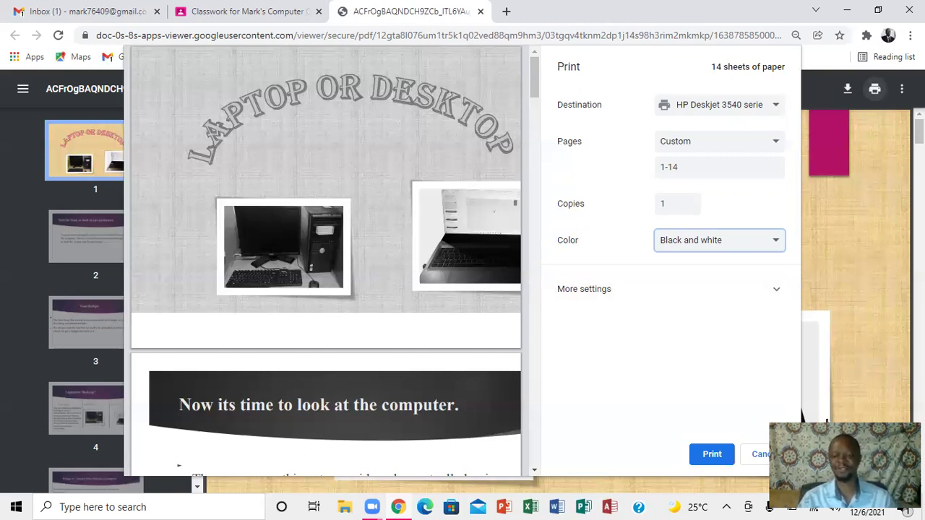
Expand More settings and leave the paper size as Letter
left_click(777, 289)
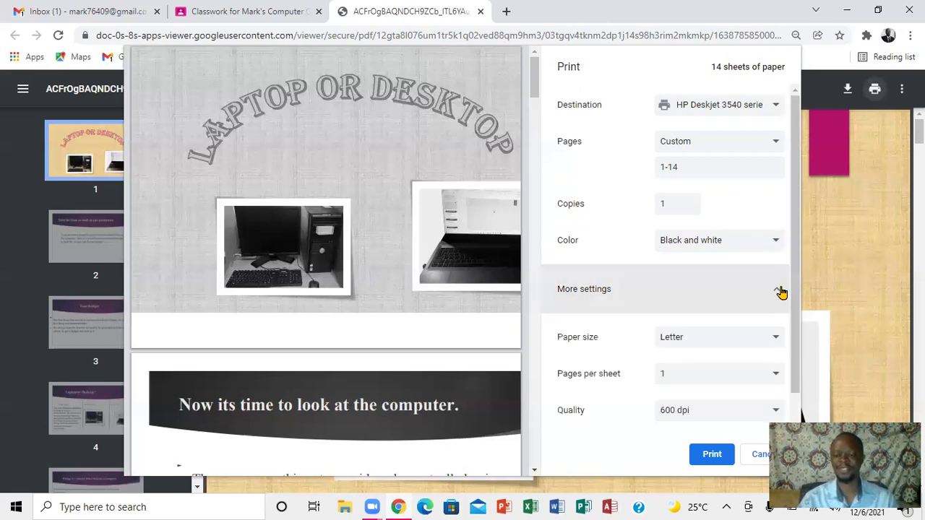
left_click(777, 342)
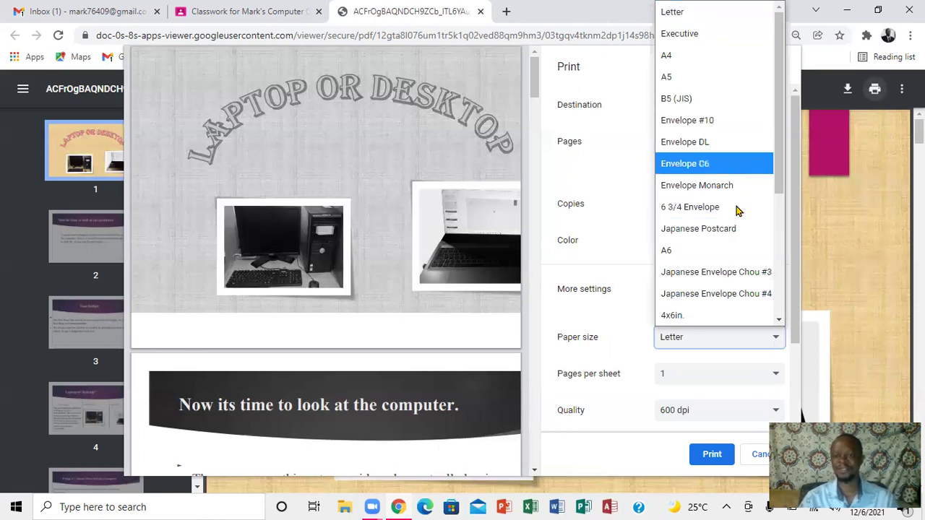
left_click(780, 321)
left_click(779, 321)
left_click(780, 321)
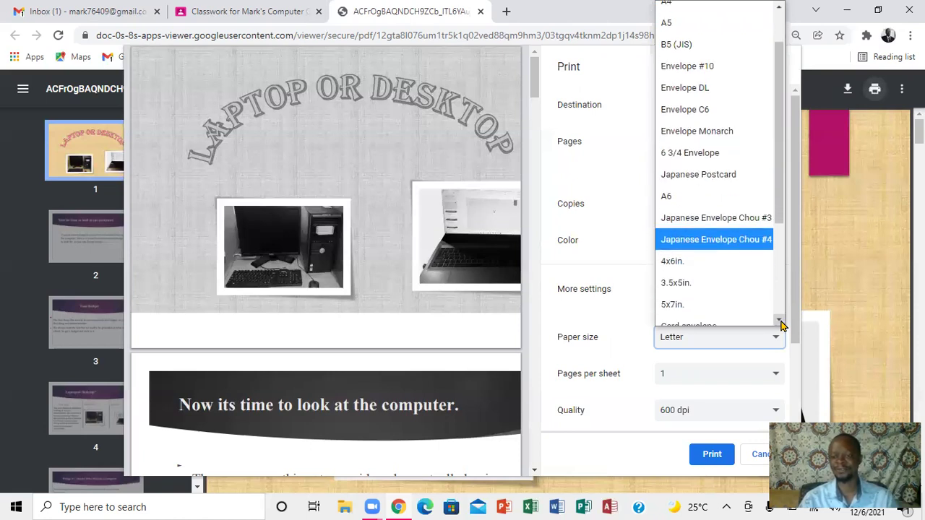
left_click(806, 364)
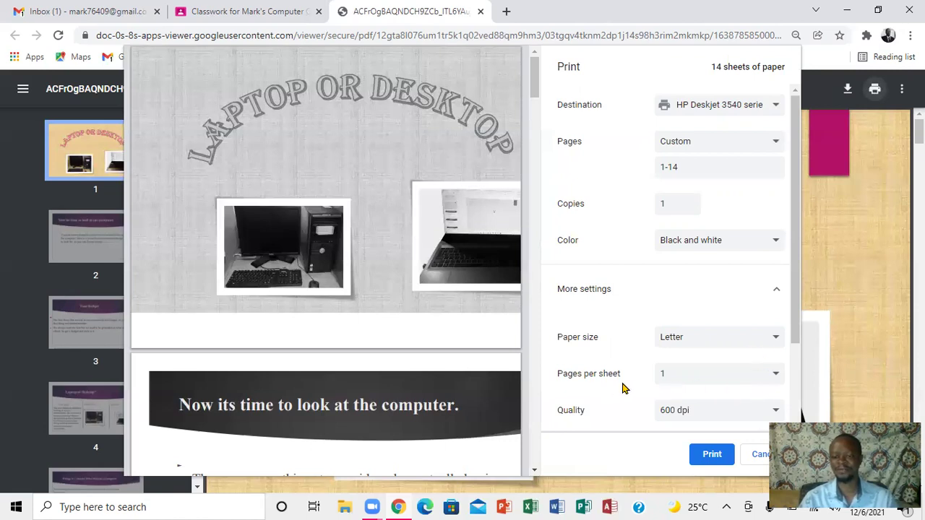
Keep 1 page per sheet and review the 600 dpi, scale and two-sided options
left_click(776, 375)
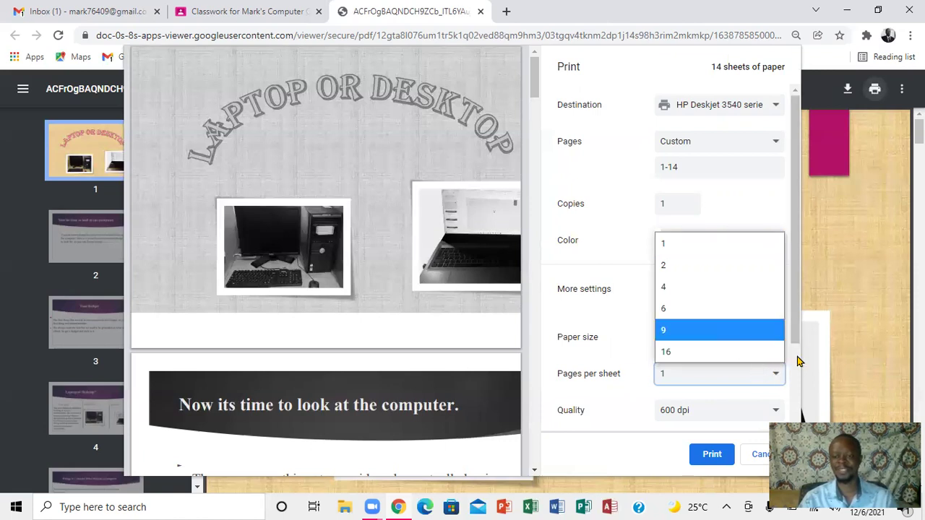
left_click(802, 362)
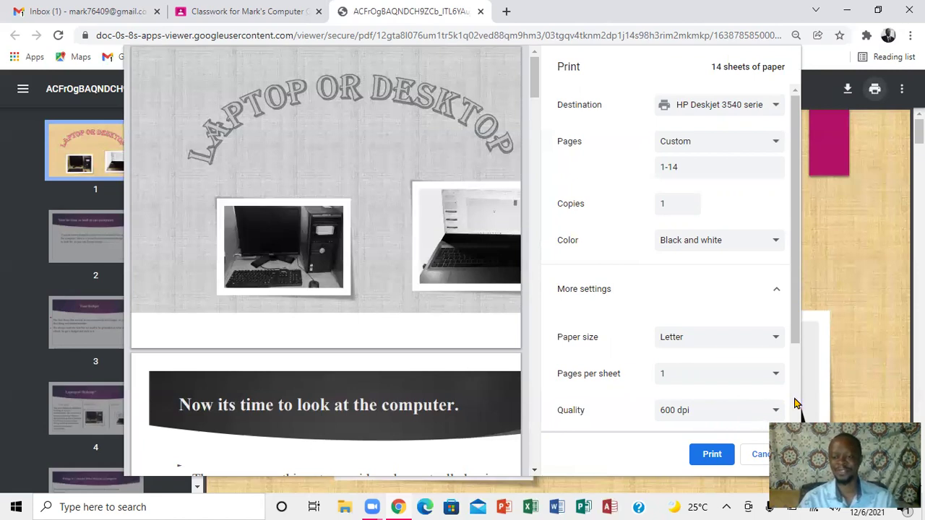
scroll(795, 404, "down", 3)
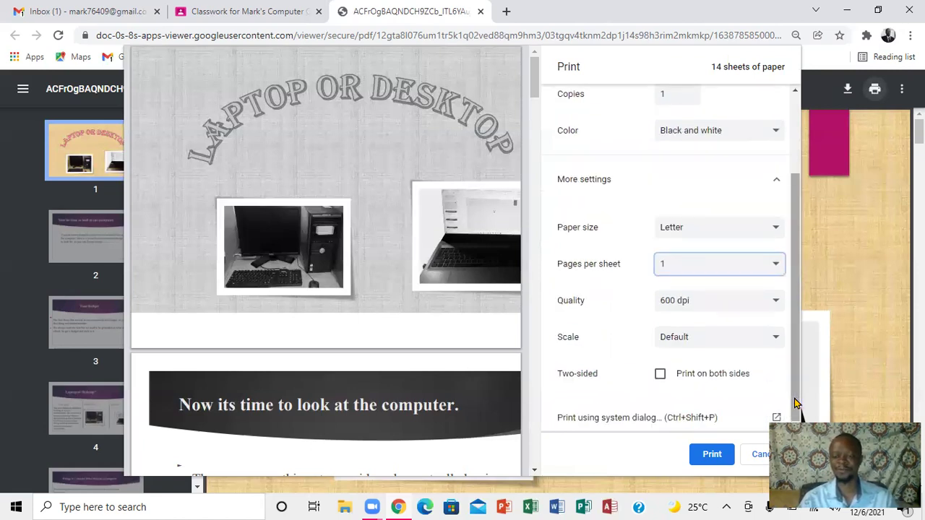